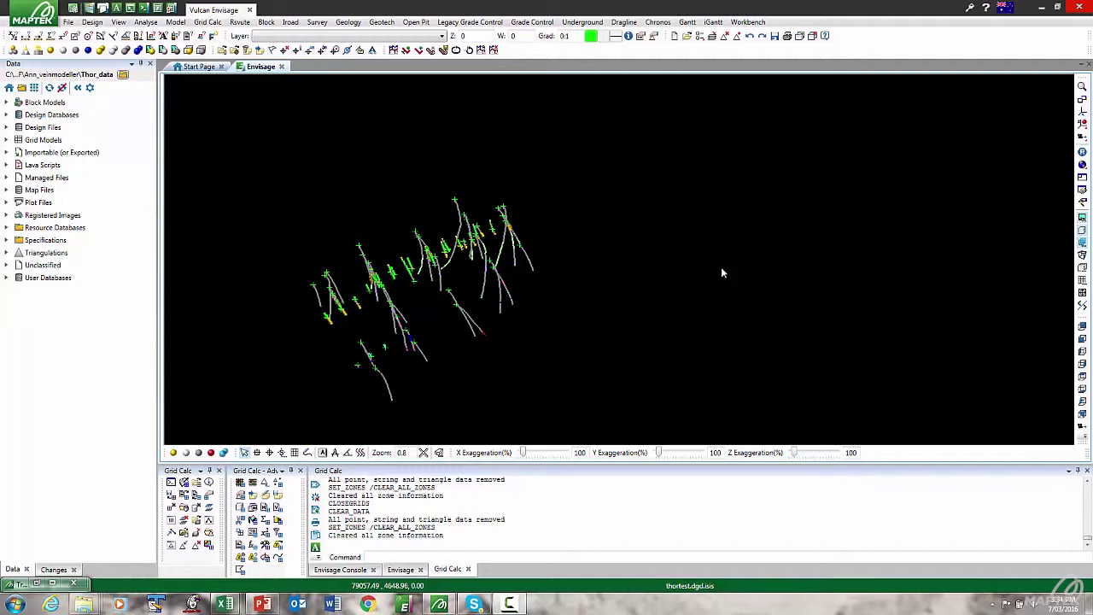
Bring up the Geology vein modelling options, then close them without running anything.
left_click(348, 22)
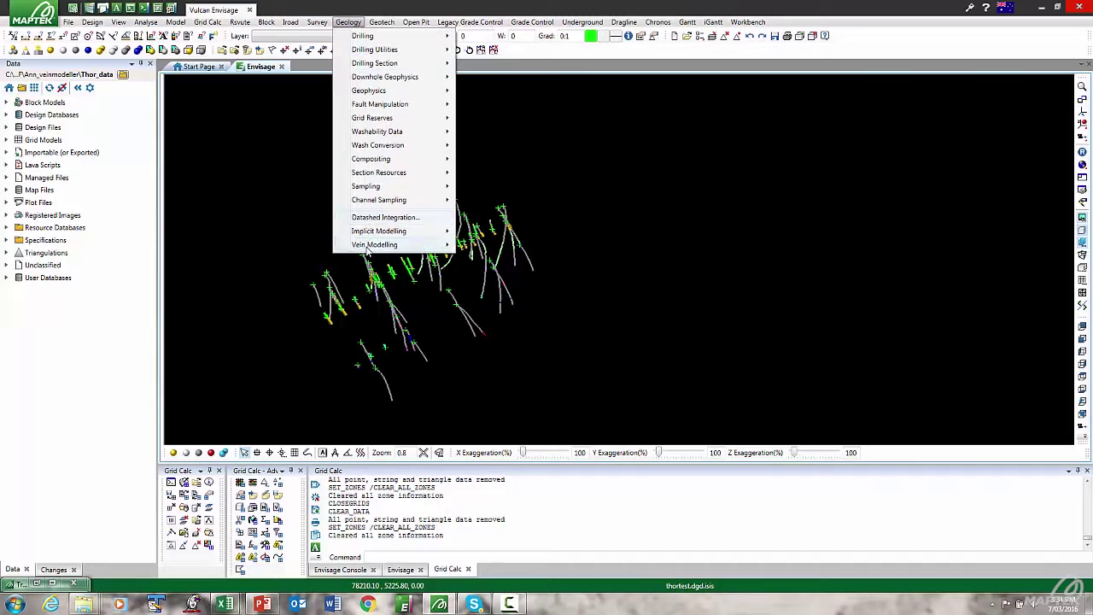
mouse_move(369, 245)
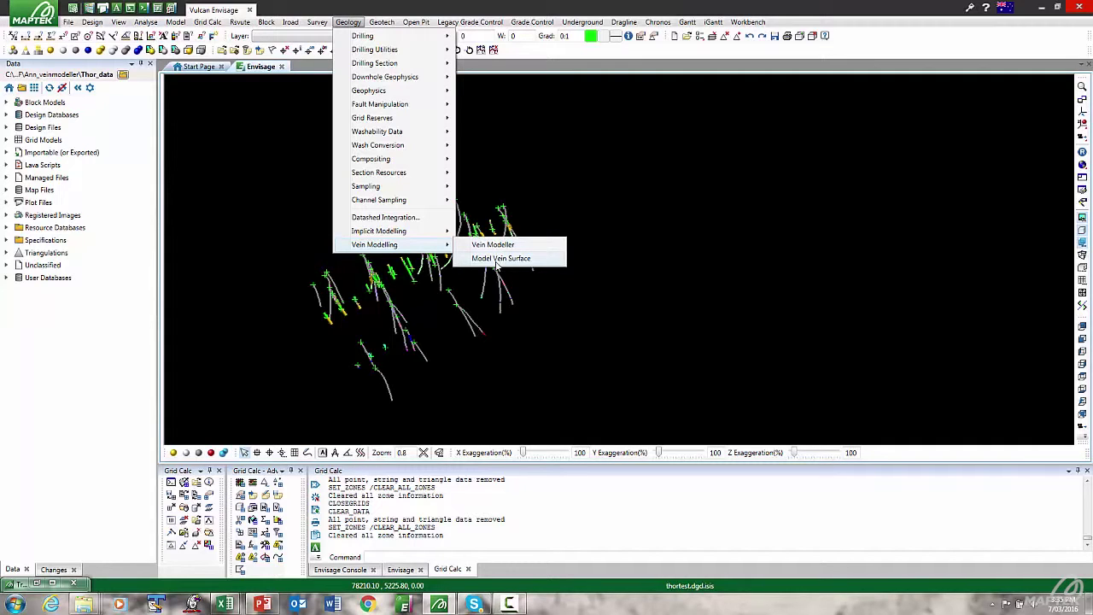
left_click(536, 205)
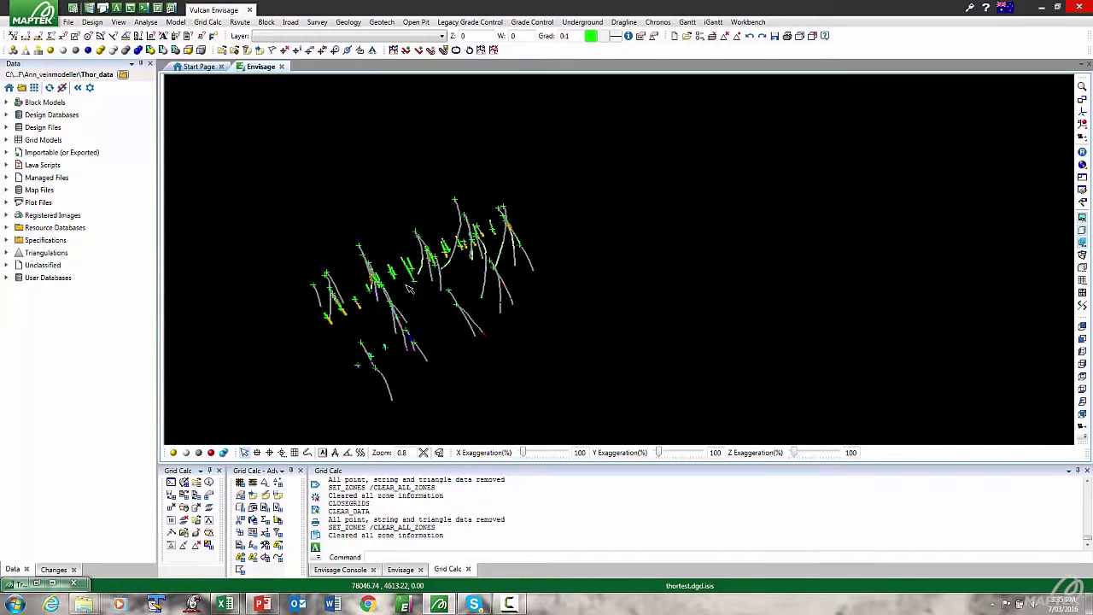
Rotate the drillhole scene around a centre on the drillholes, then reset the view.
left_click(1082, 112)
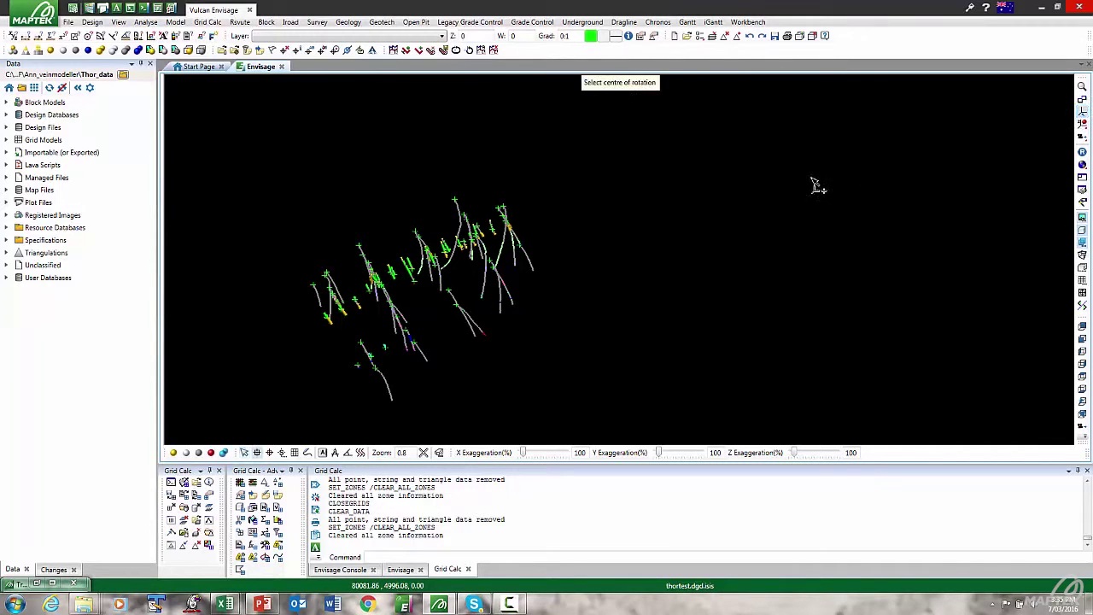
left_click(434, 257)
left_click_drag(434, 257, 386, 291)
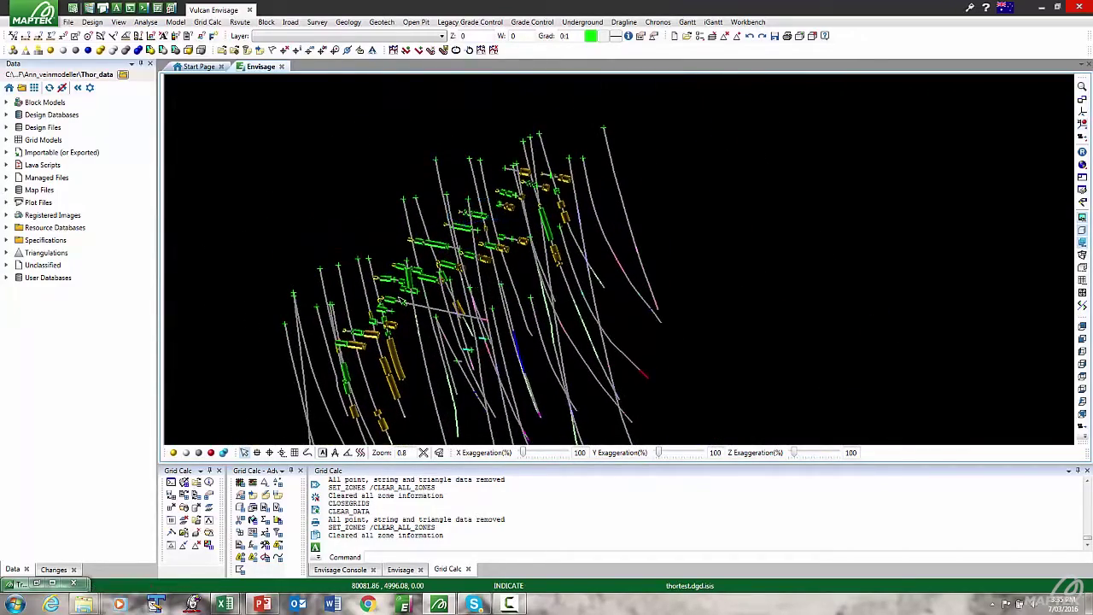
left_click(1081, 154)
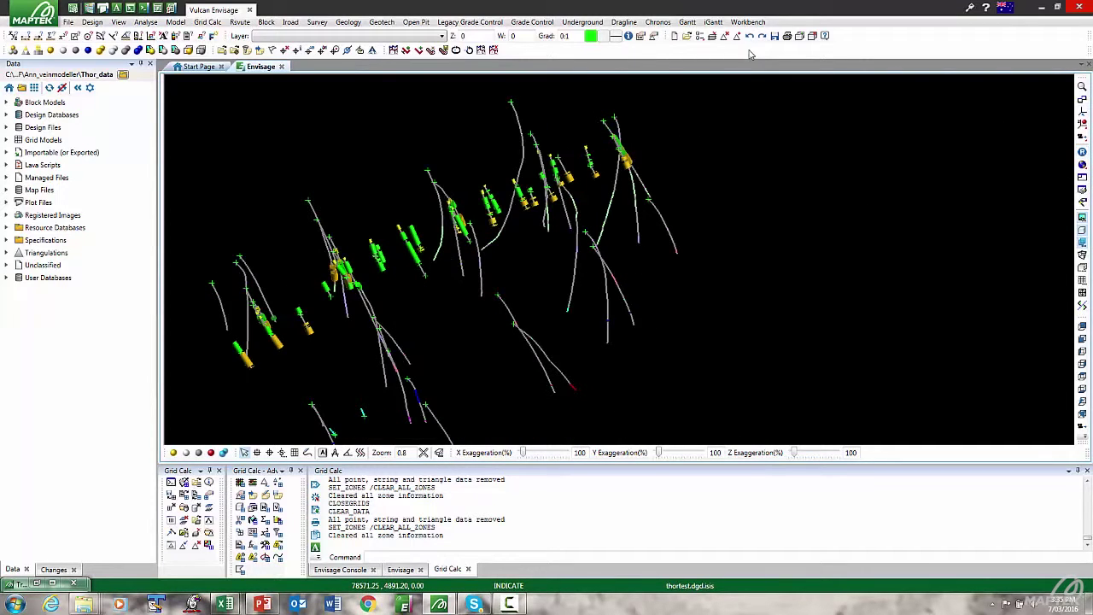
Create a section view through the drillholes between two picked plane points.
left_click(786, 36)
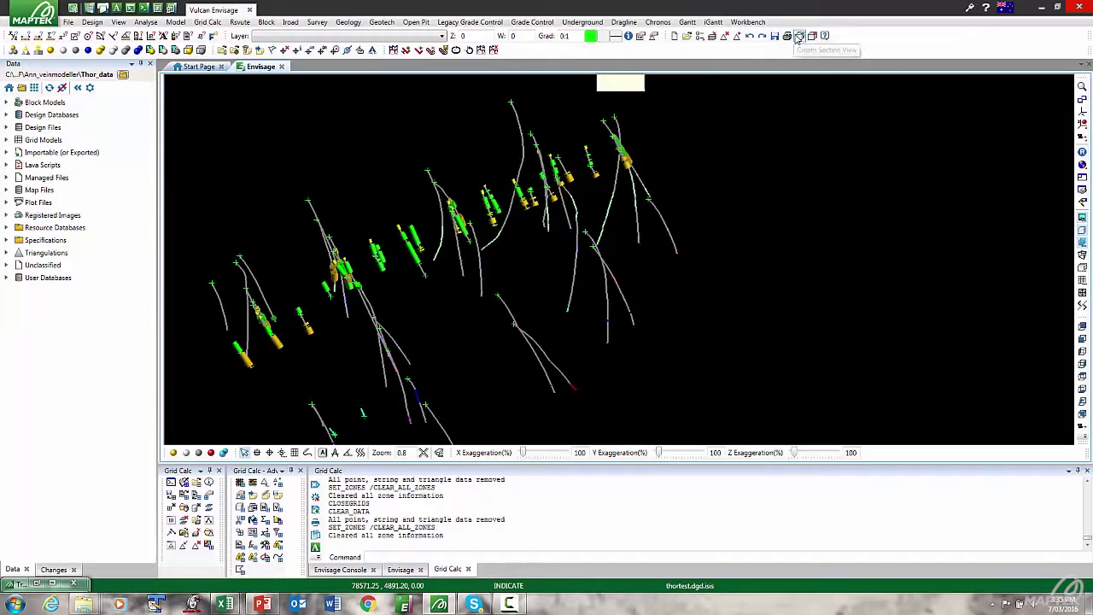
left_click(579, 466)
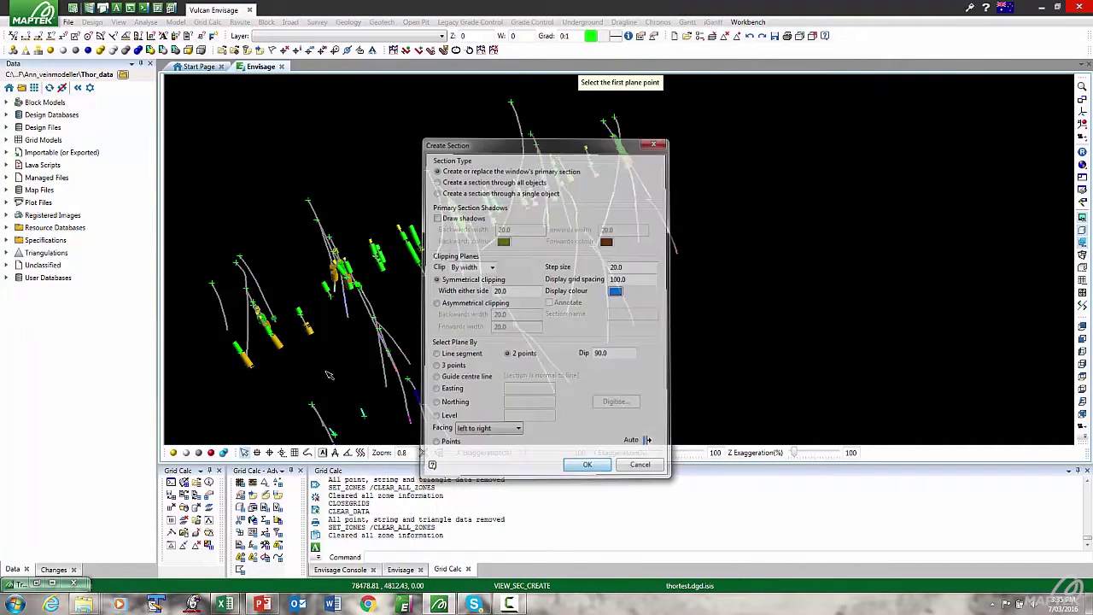
left_click(243, 350)
left_click(626, 144)
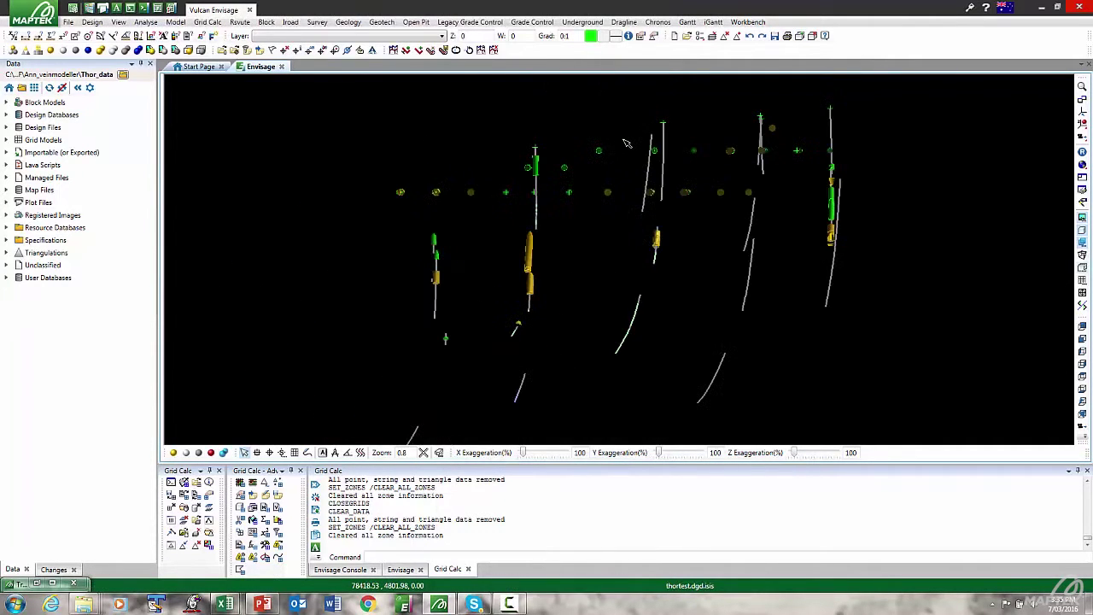
left_click(348, 23)
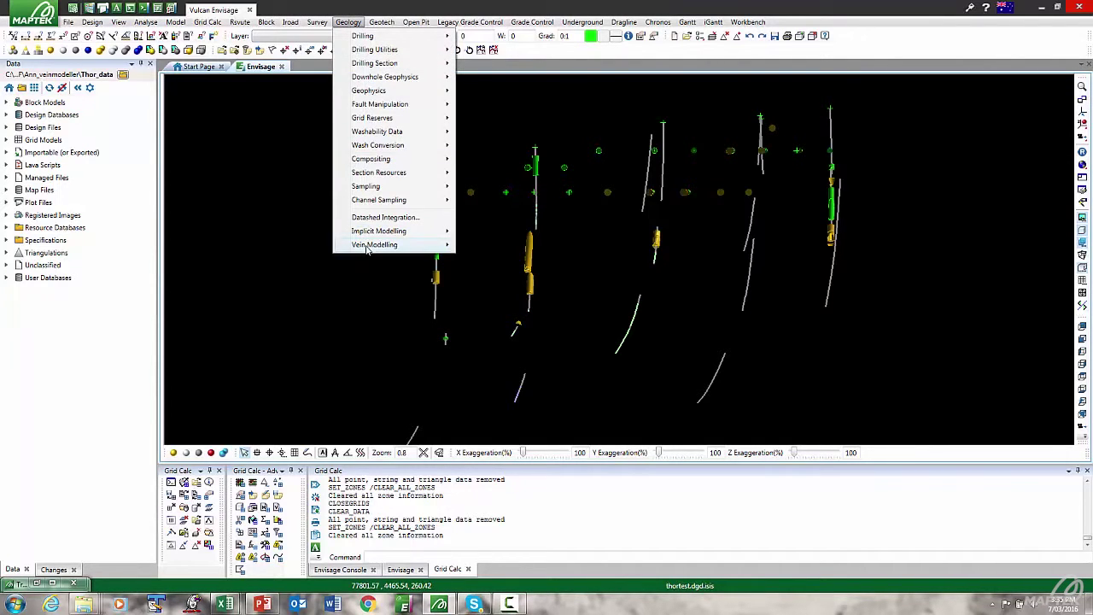
In the Vein Modeller's Extents page, pick three points defining a plane at bearing 246.129, dip 68.915.
left_click(491, 246)
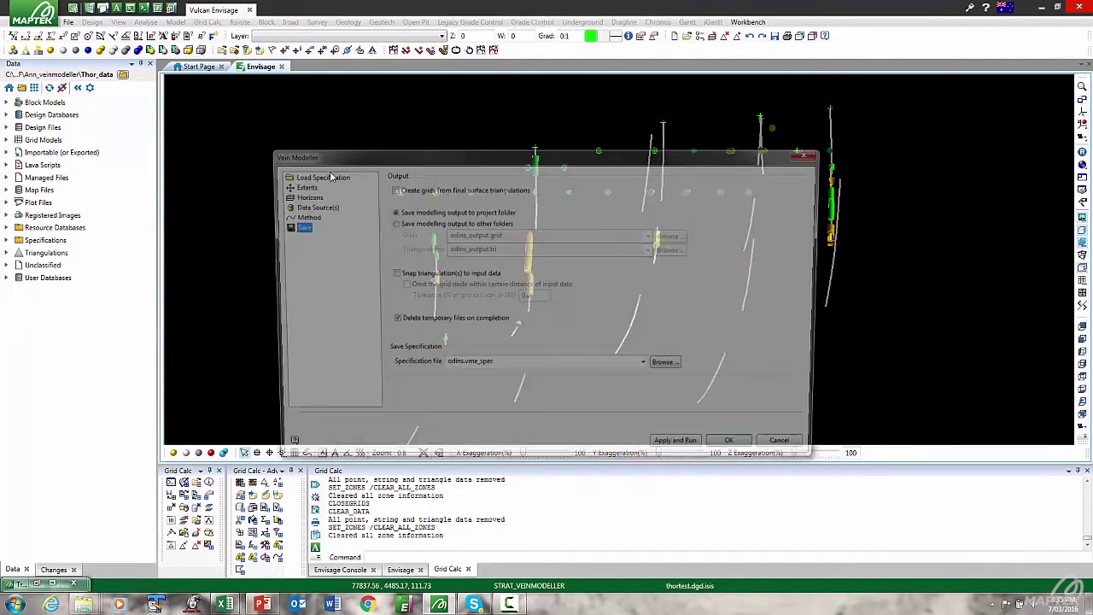
left_click(315, 176)
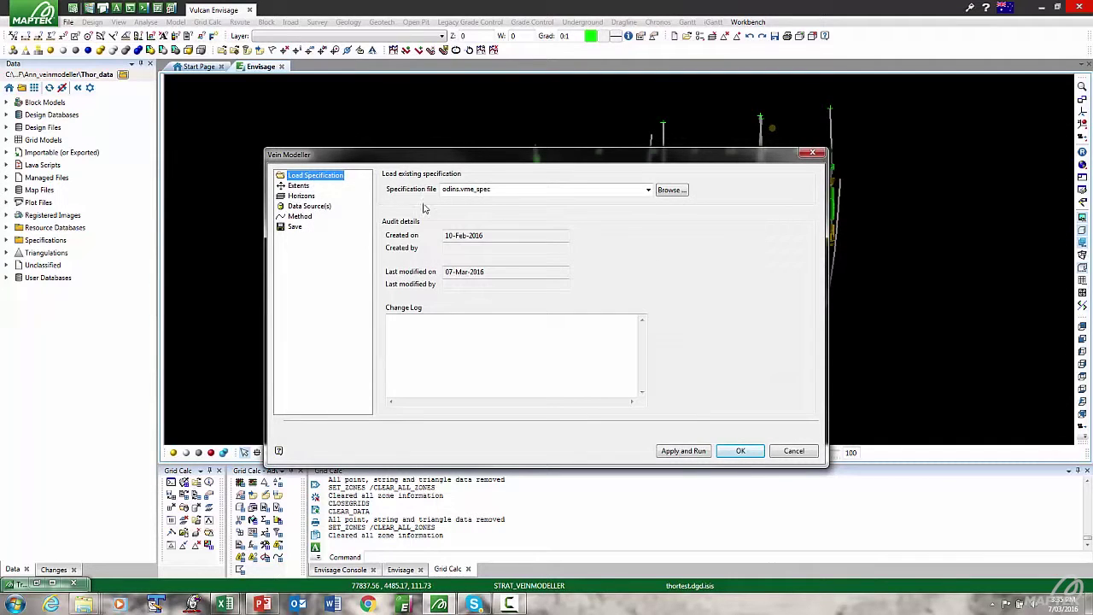
left_click(297, 186)
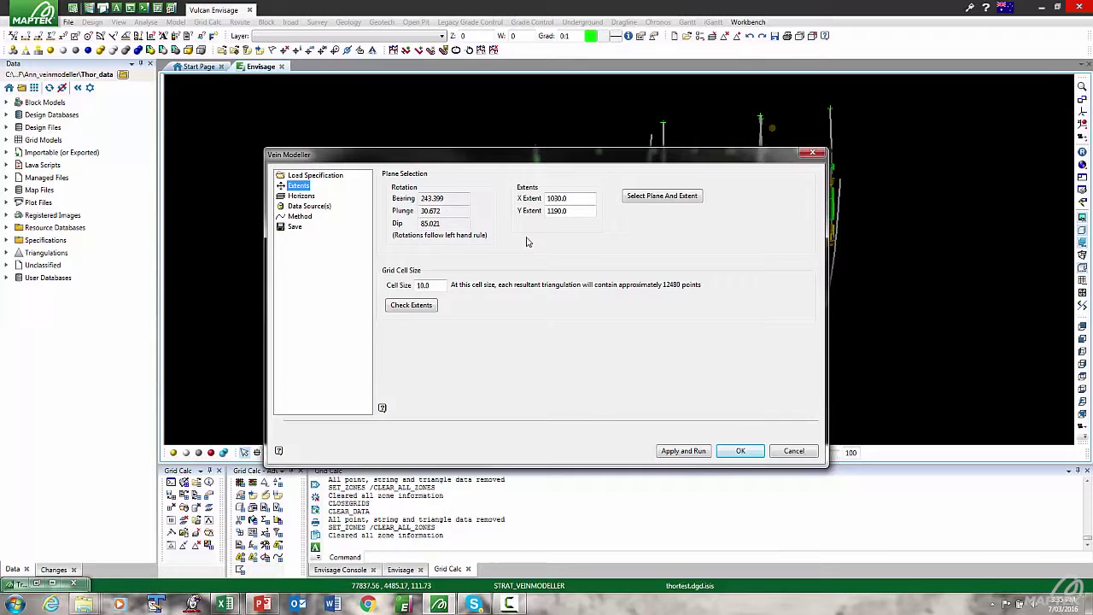
left_click(662, 197)
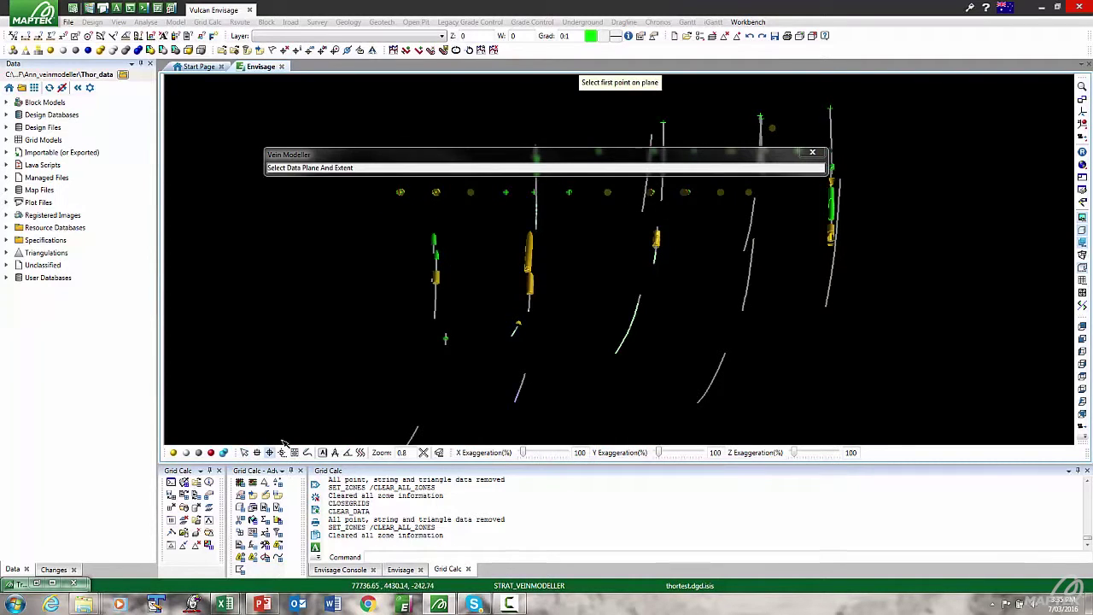
left_click(439, 280)
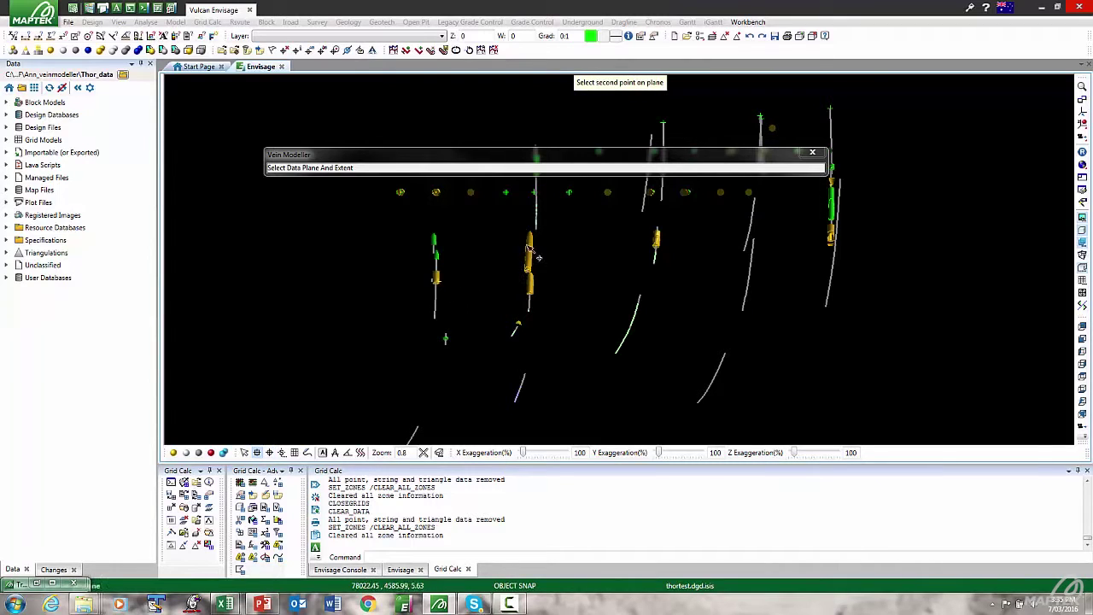
left_click(533, 244)
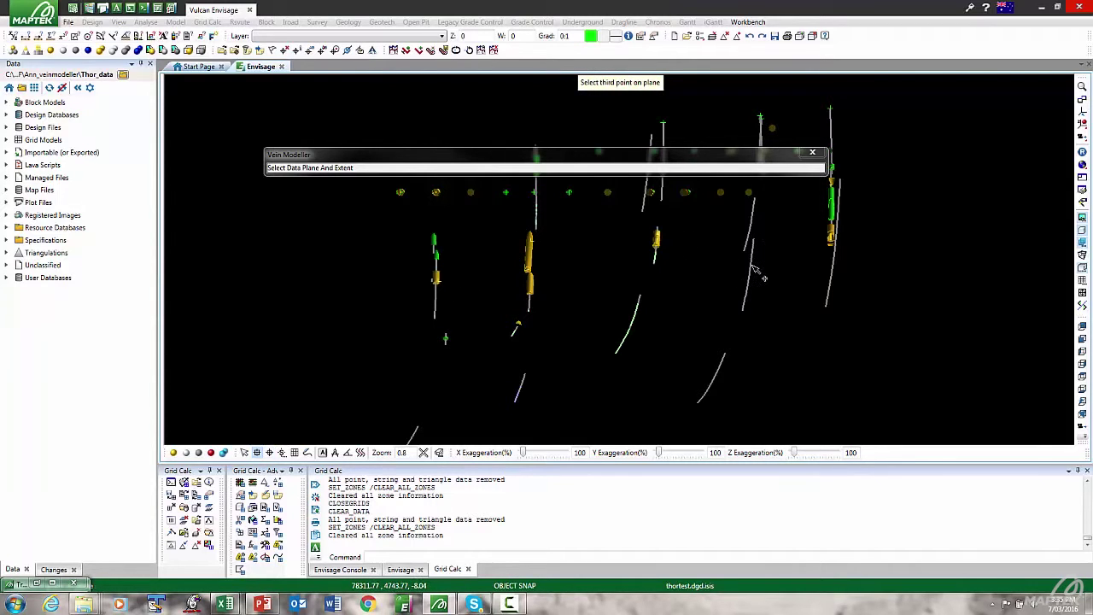
left_click(828, 239)
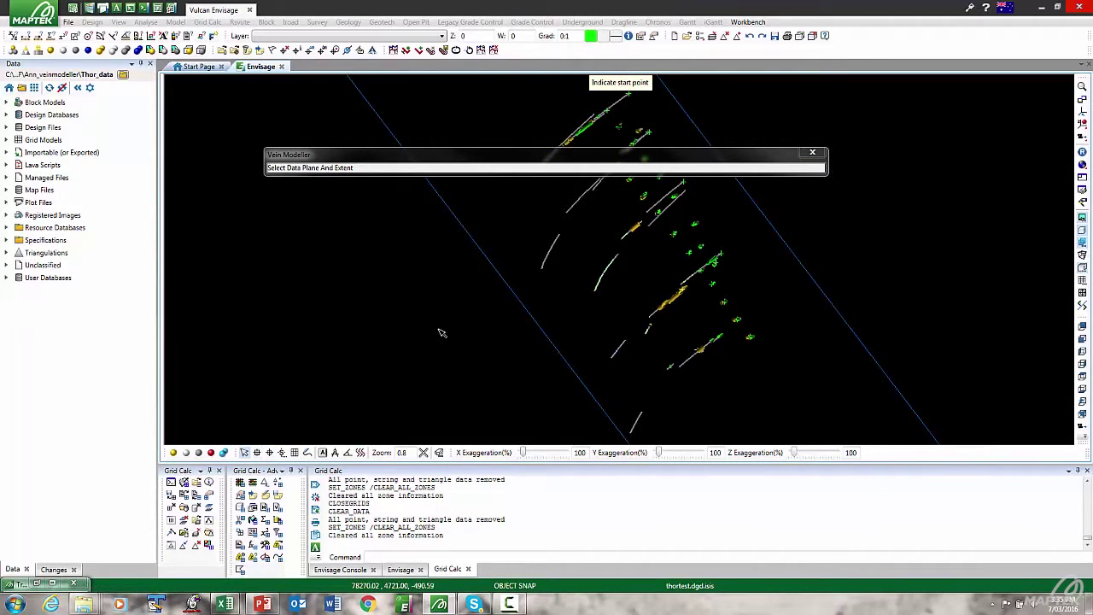
Drag the model extent rectangle to 1110 by 1330 with cell size 10.
left_click(245, 453)
left_click(432, 405)
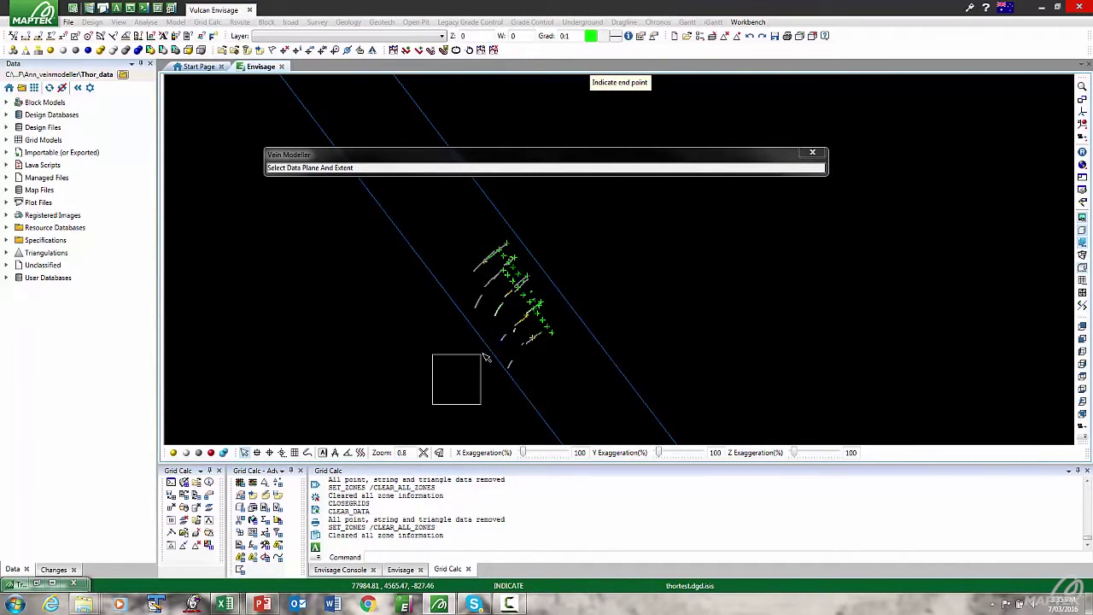
left_click(607, 198)
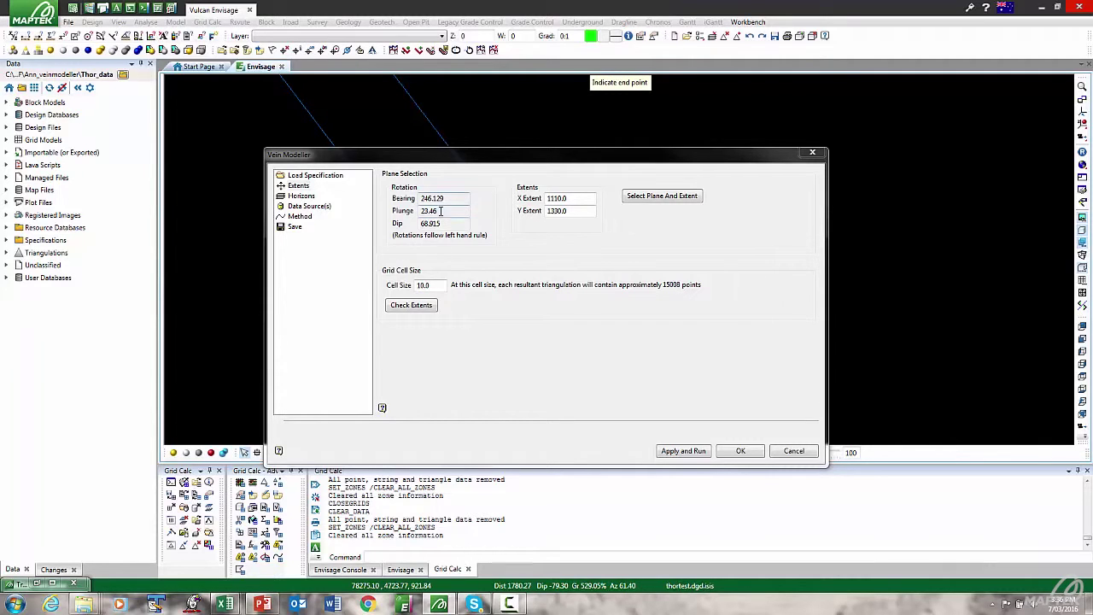
Check the Horizons, Data Source(s), Triangulation method and Save pages, then apply and run the Vein Modeller.
left_click(301, 196)
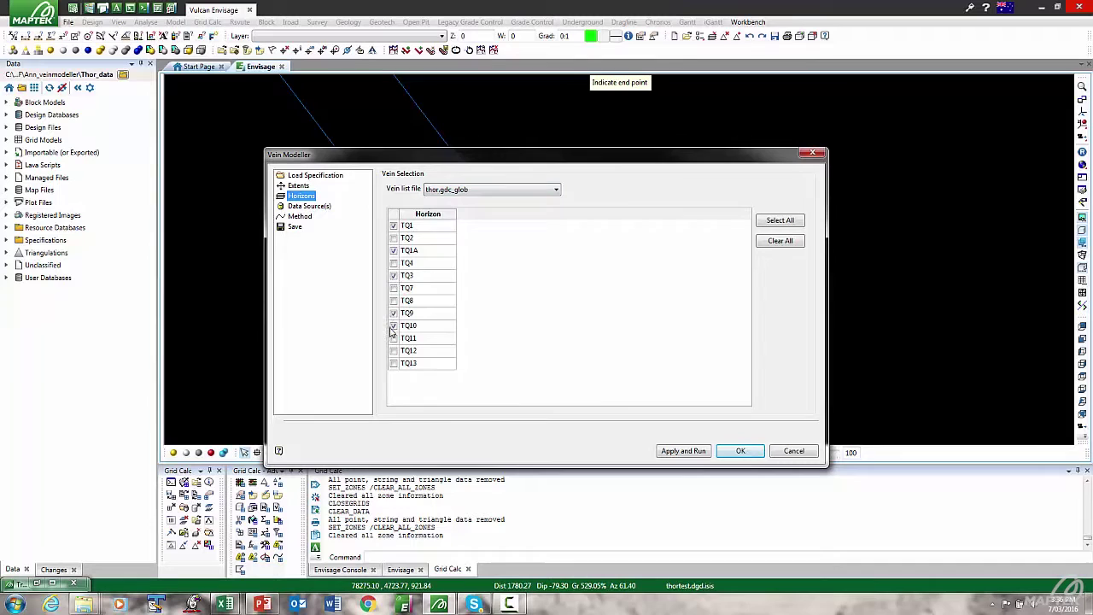
left_click(317, 207)
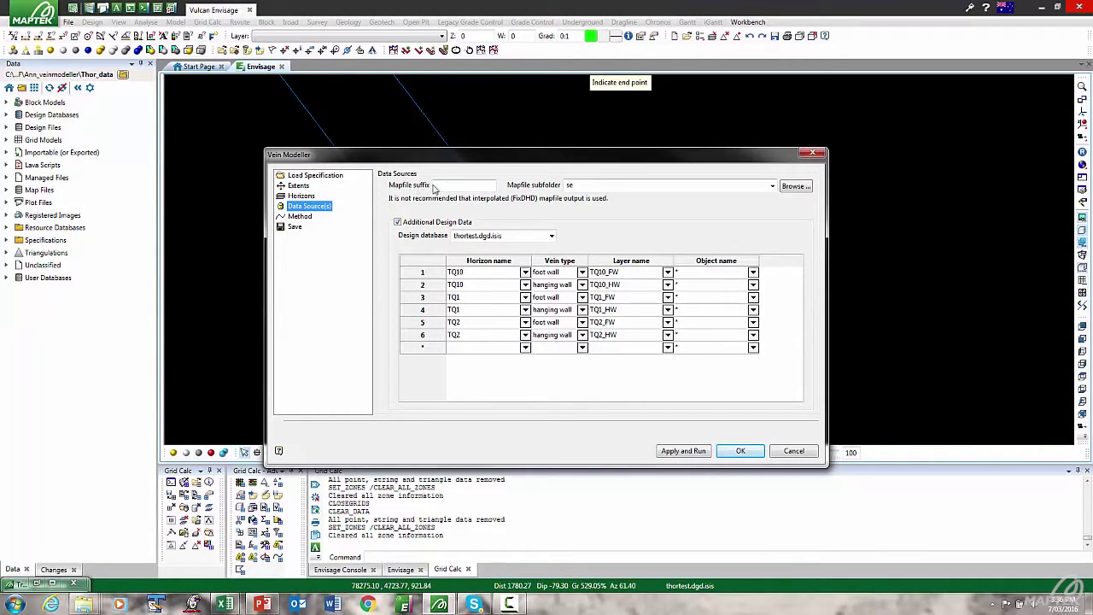
left_click(598, 185)
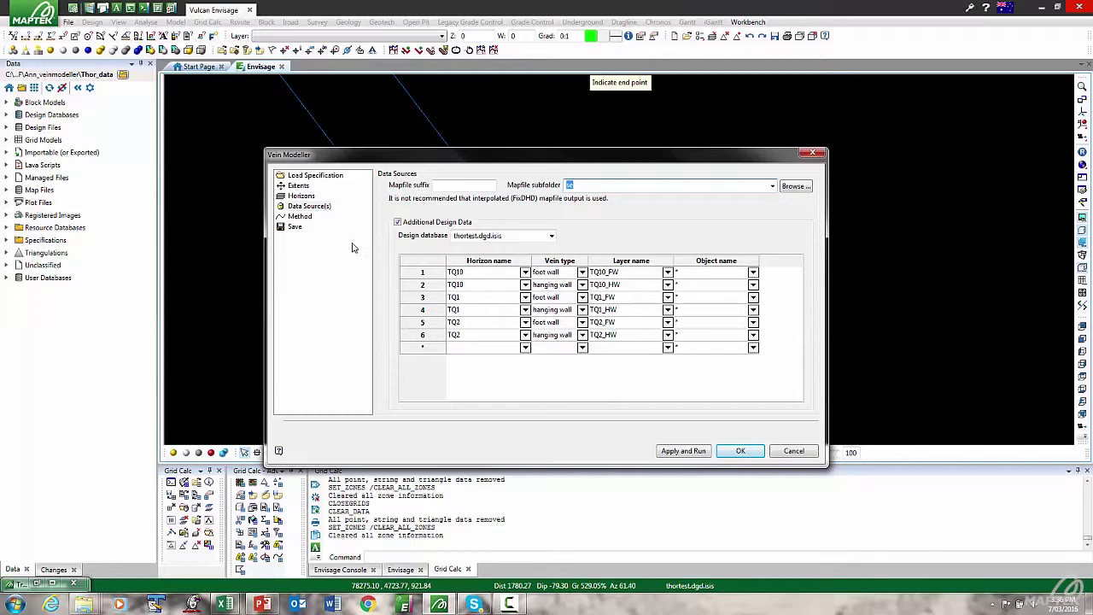
left_click(300, 217)
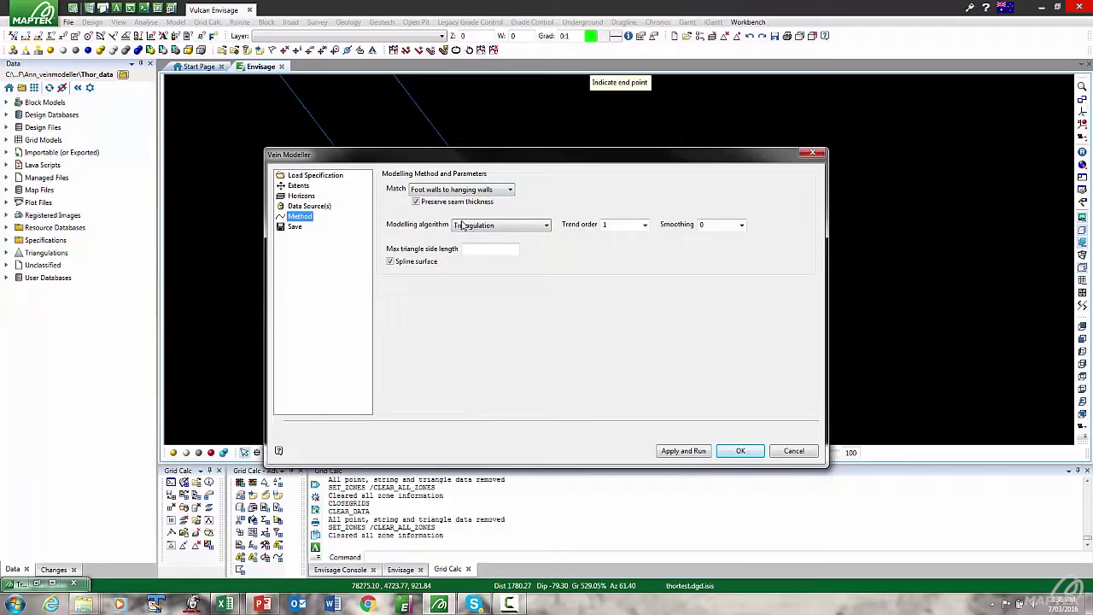
left_click(609, 223)
left_click(294, 227)
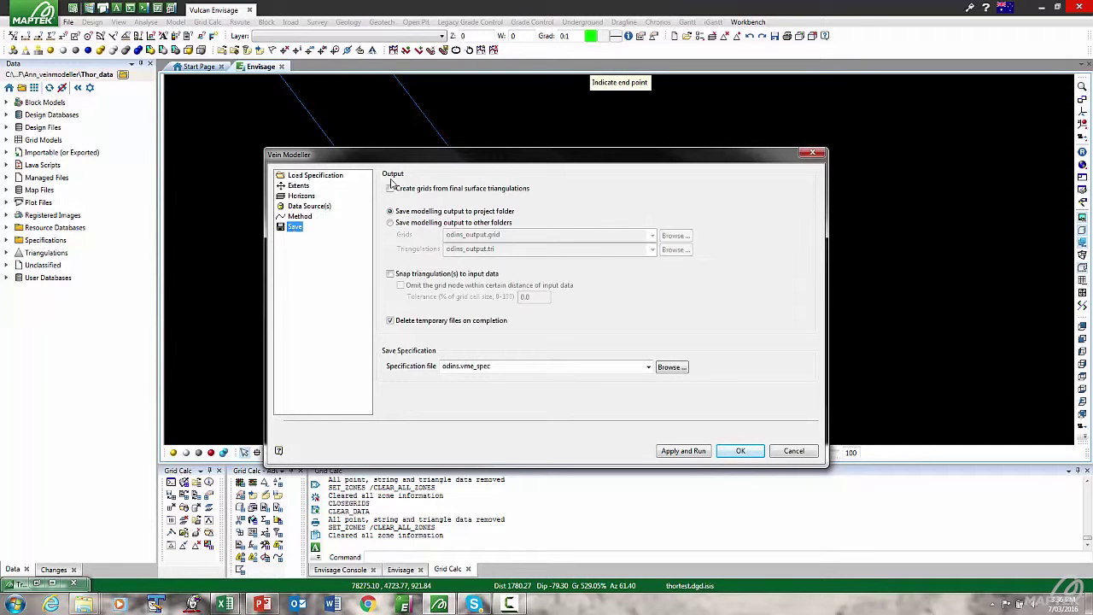
left_click(672, 454)
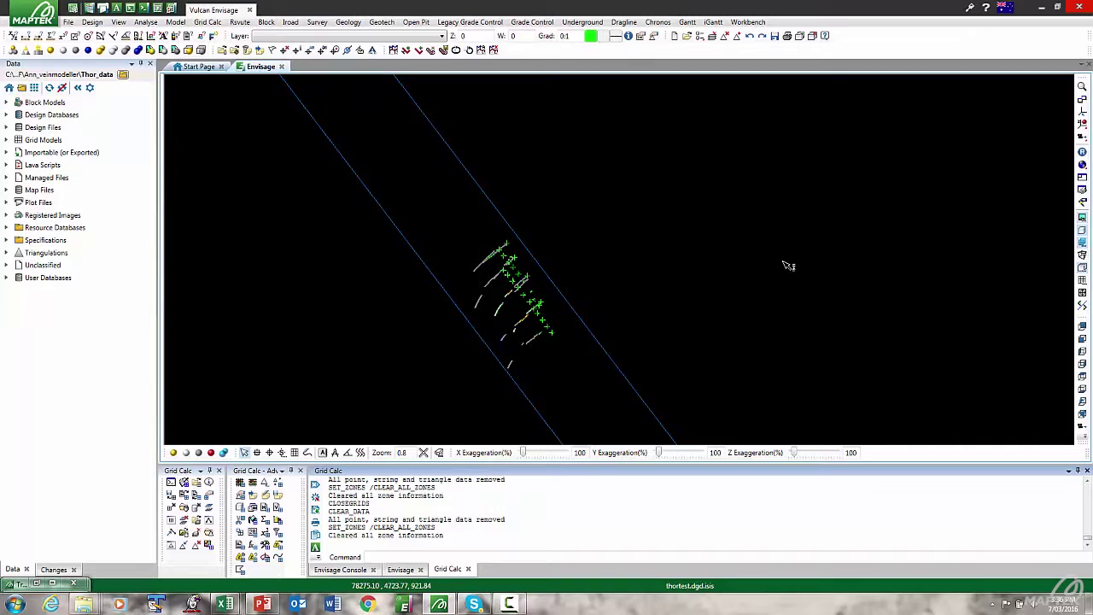
Load the thortq1.fwt, thortq1.hwt, thortq1a.fwt and thortq1a.hwt triangulations into the 3D view.
left_click(6, 253)
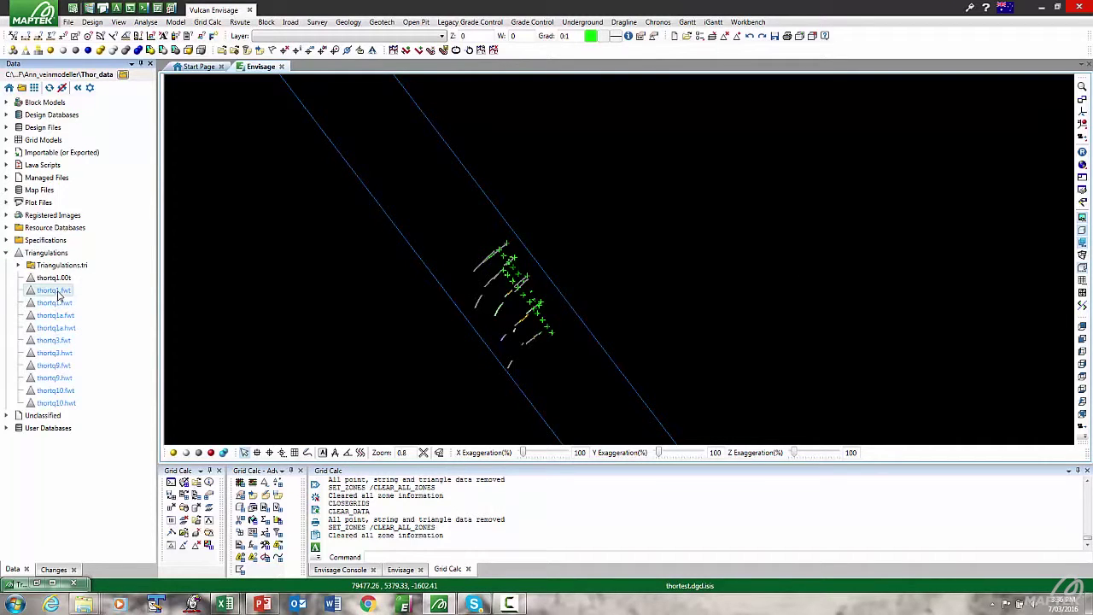
left_click_drag(58, 292, 299, 293)
left_click_drag(55, 302, 304, 287)
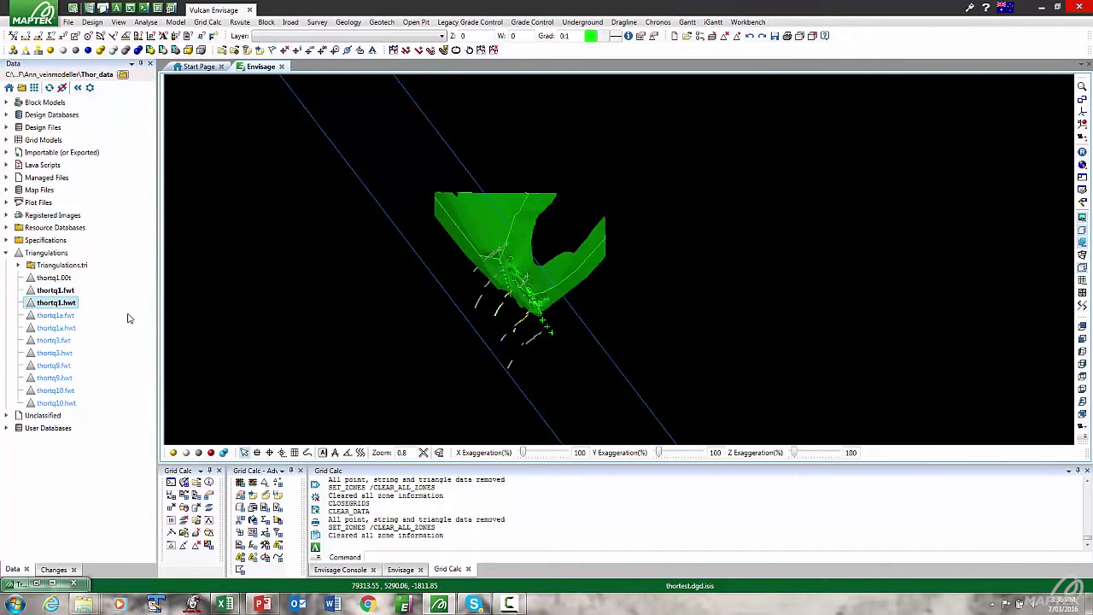
left_click(56, 316)
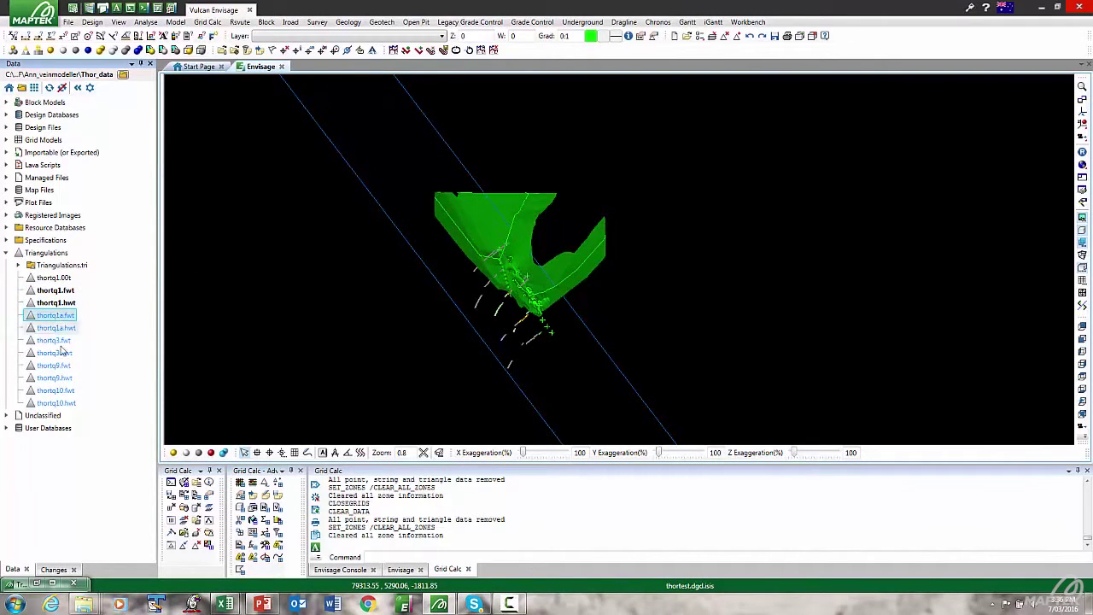
left_click(56, 328, "shift")
left_click_drag(57, 328, 1000, 127)
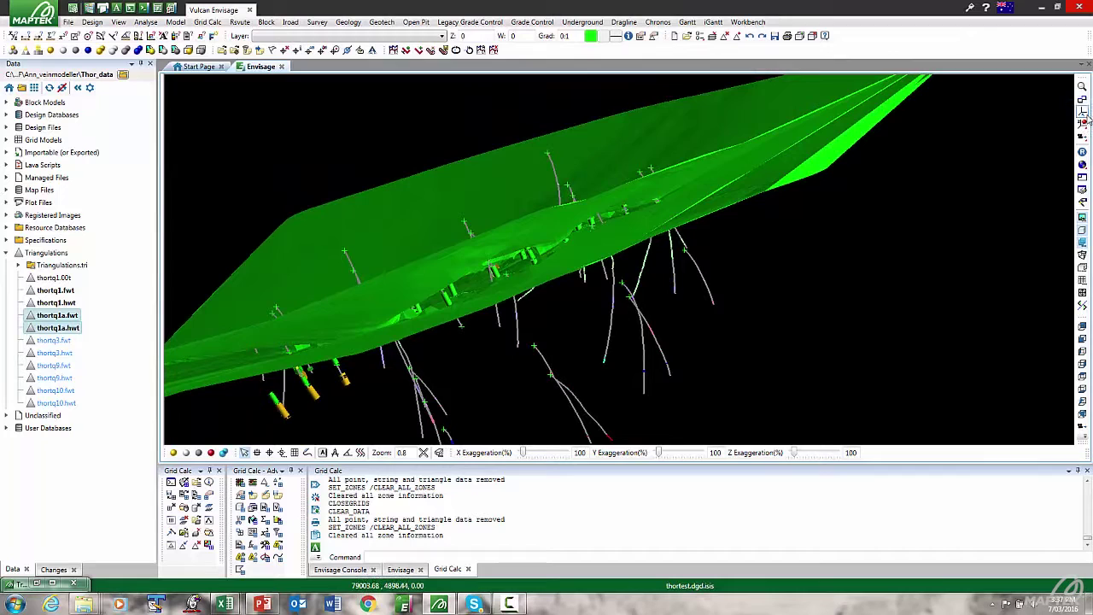
Rotate and reset the view to inspect the vein surfaces, then start Create Section.
left_click(454, 271)
mouse_move(425, 270)
left_mouse_down()
mouse_move(342, 212)
mouse_move(373, 342)
mouse_move(433, 289)
mouse_move(422, 292)
left_mouse_up()
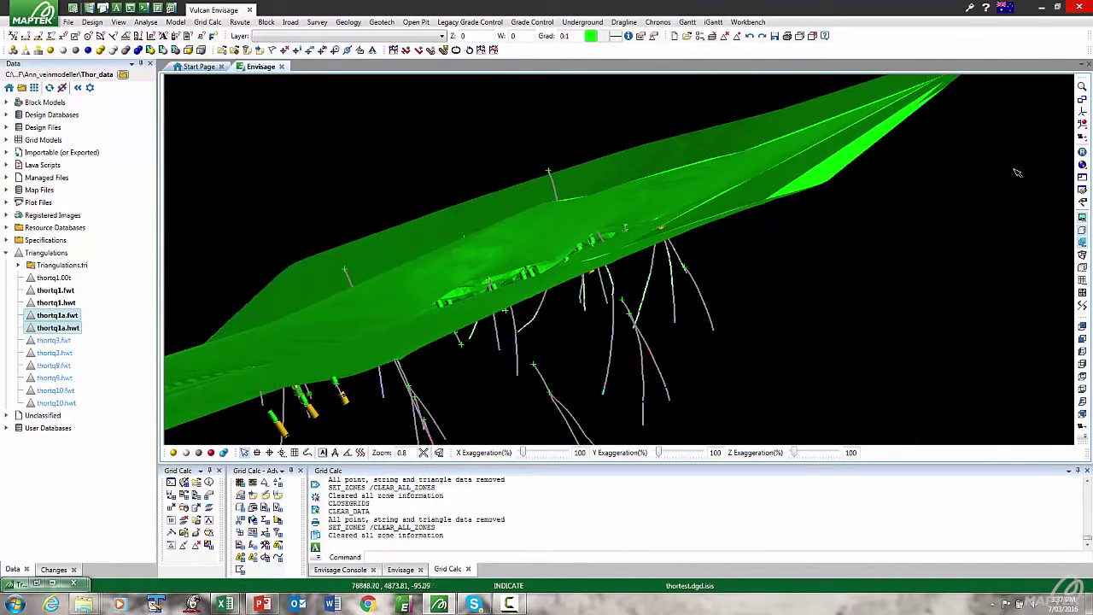
left_click(1082, 153)
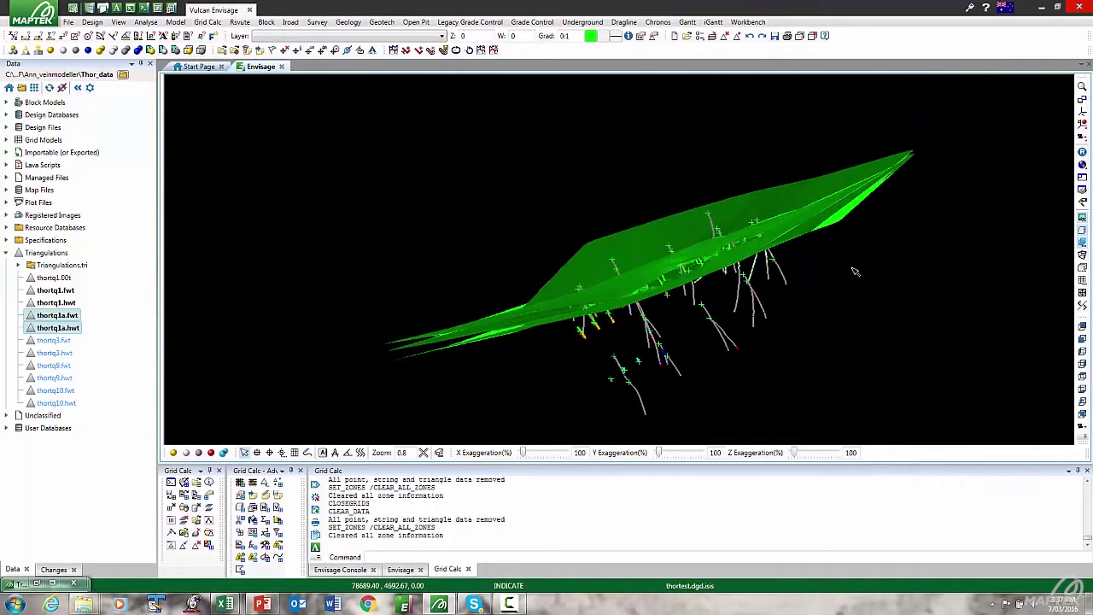
left_click(800, 37)
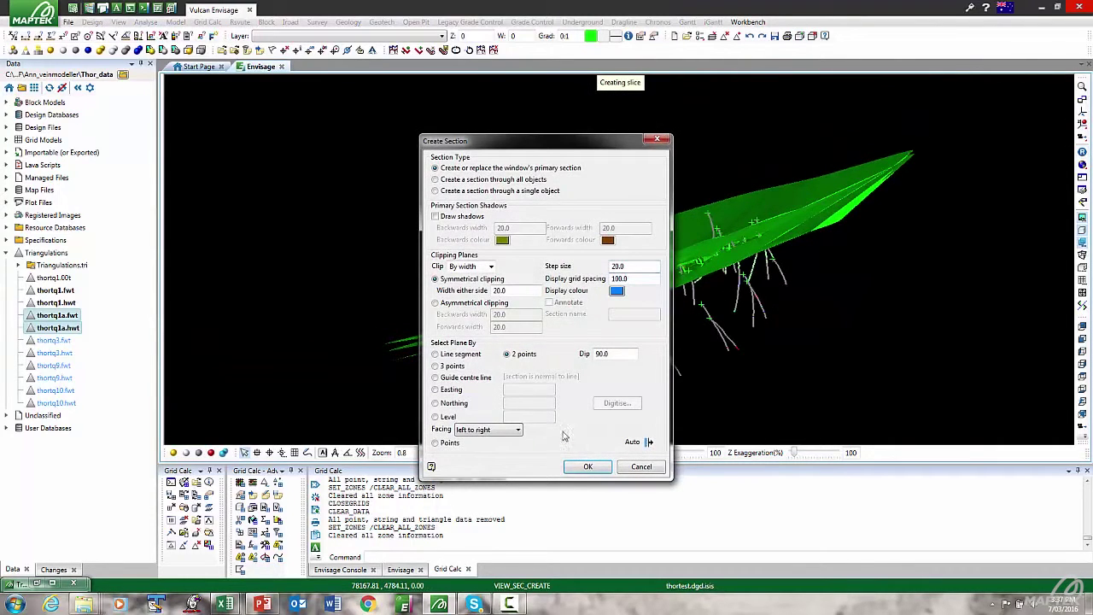
Accept the section settings and cut a section between two picked plane points.
left_click(587, 466)
left_click(603, 244)
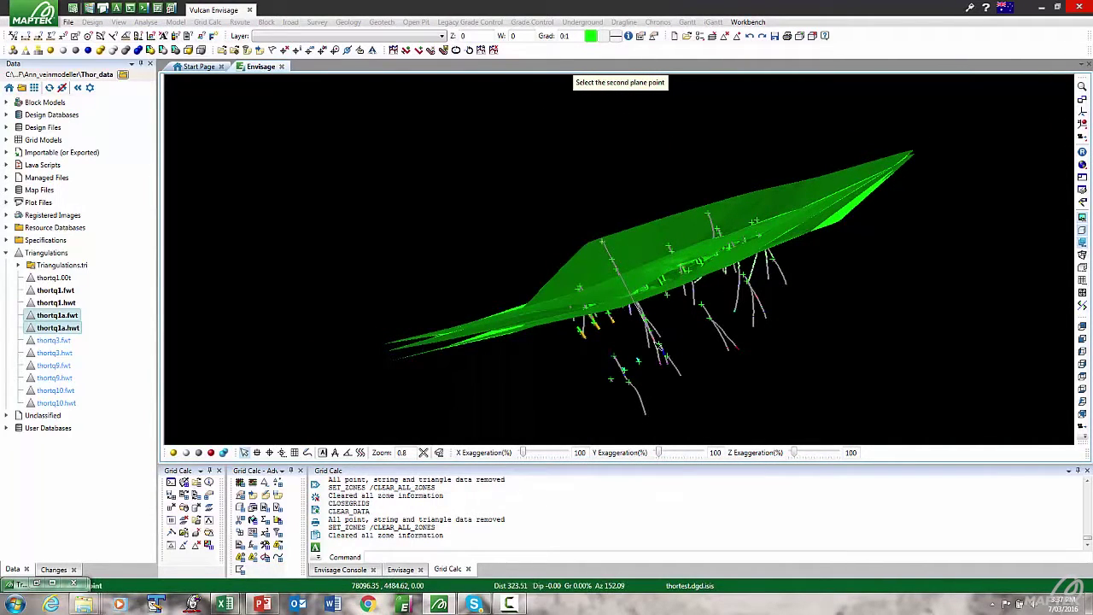
left_click(658, 343)
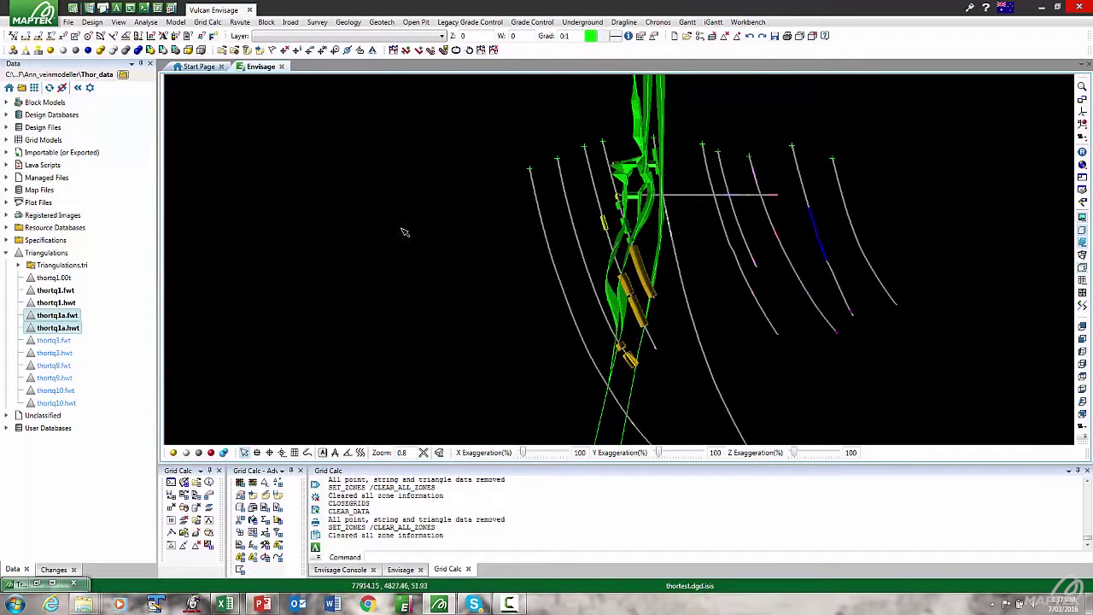
Narrow the slice to front 2 and back 1, then move it through the vein surfaces.
left_click(1083, 268)
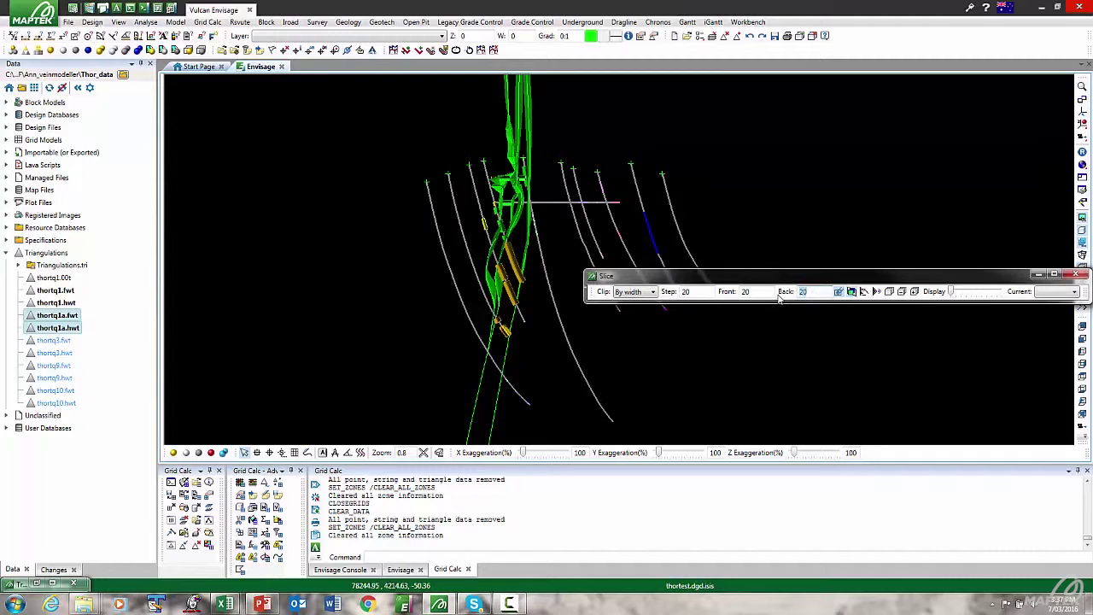
type("1")
left_click_drag(766, 292, 730, 296)
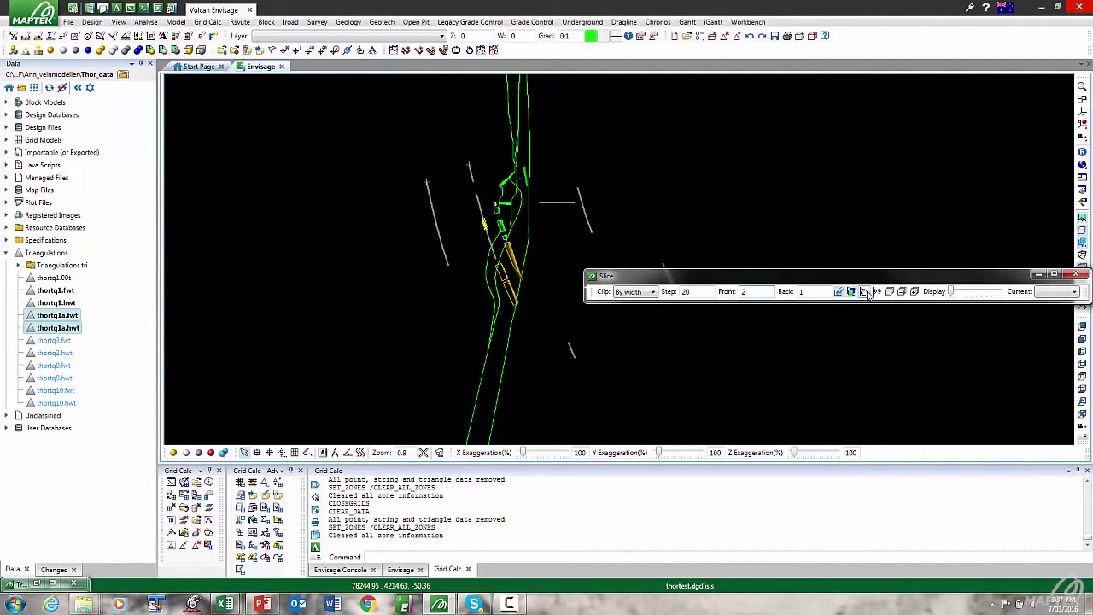
type("2")
left_click_drag(451, 272, 423, 269)
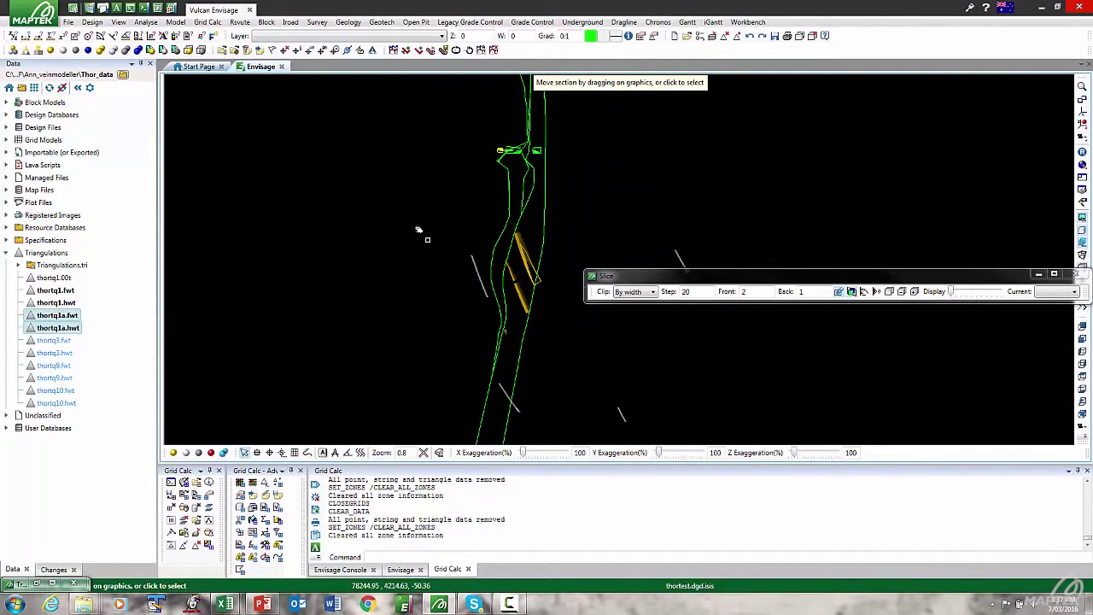
left_click_drag(417, 209, 483, 239)
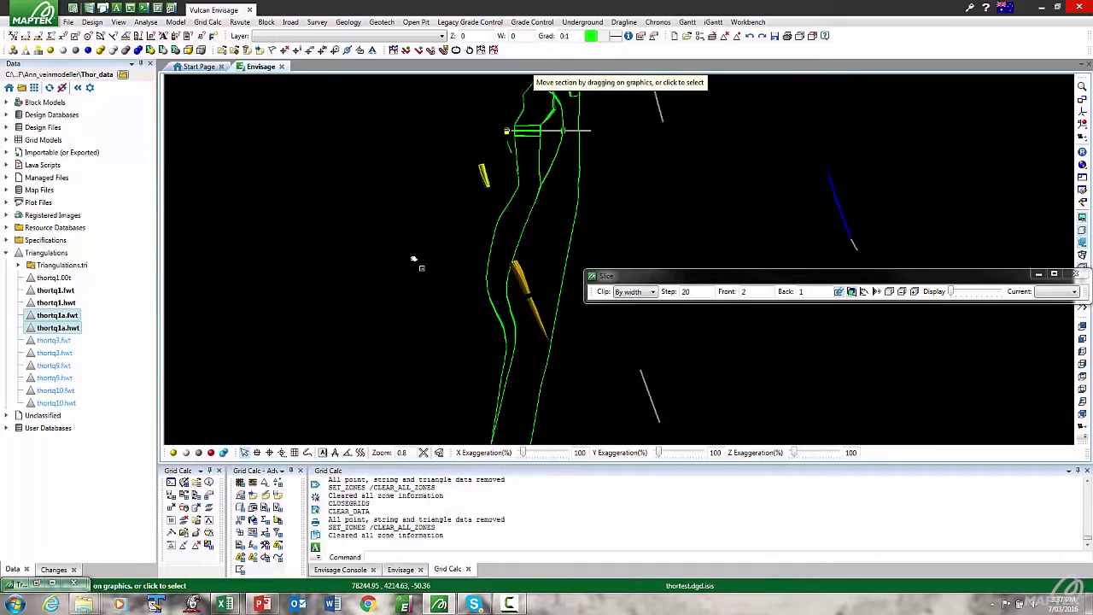